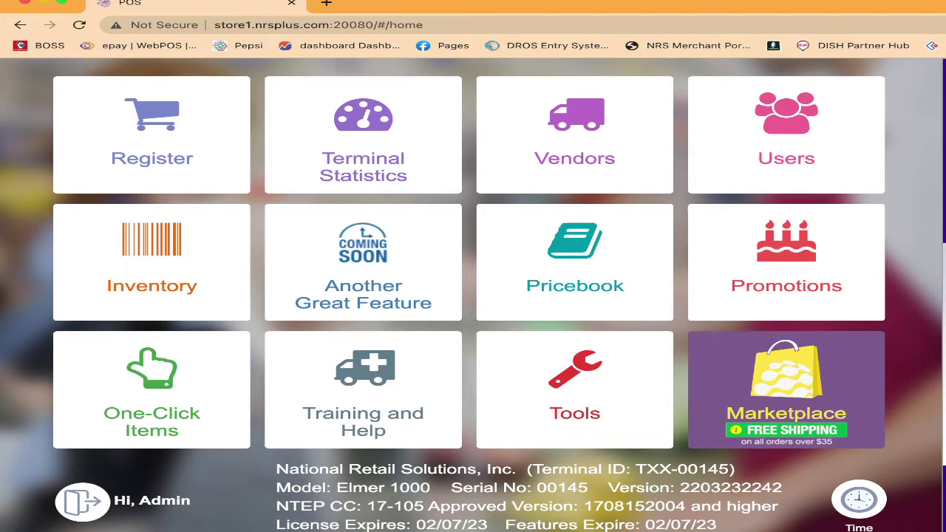
- Open the Payment Types settings in the store configuration
click(575, 389)
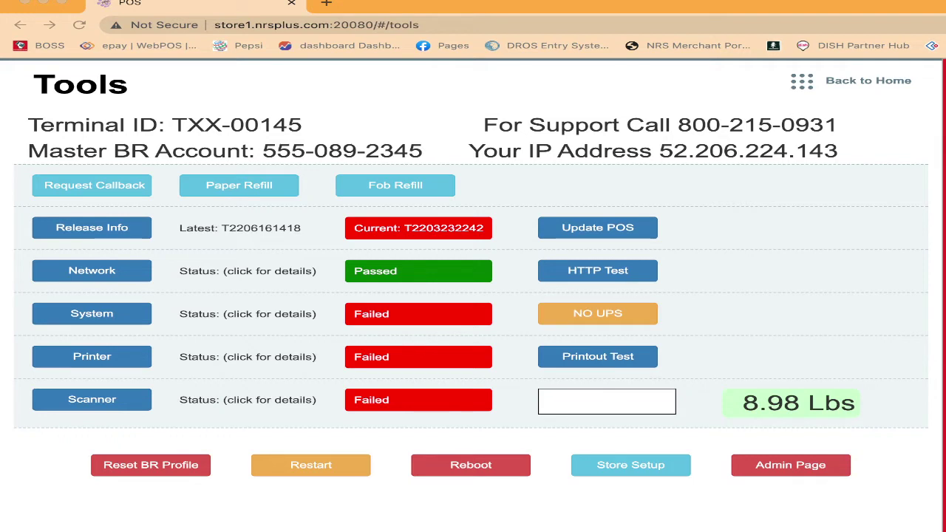
click(630, 465)
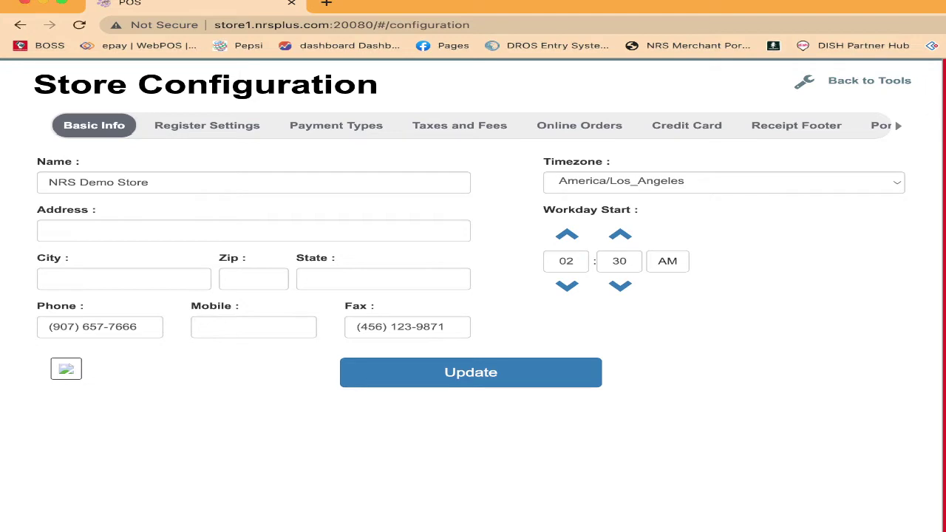
click(336, 125)
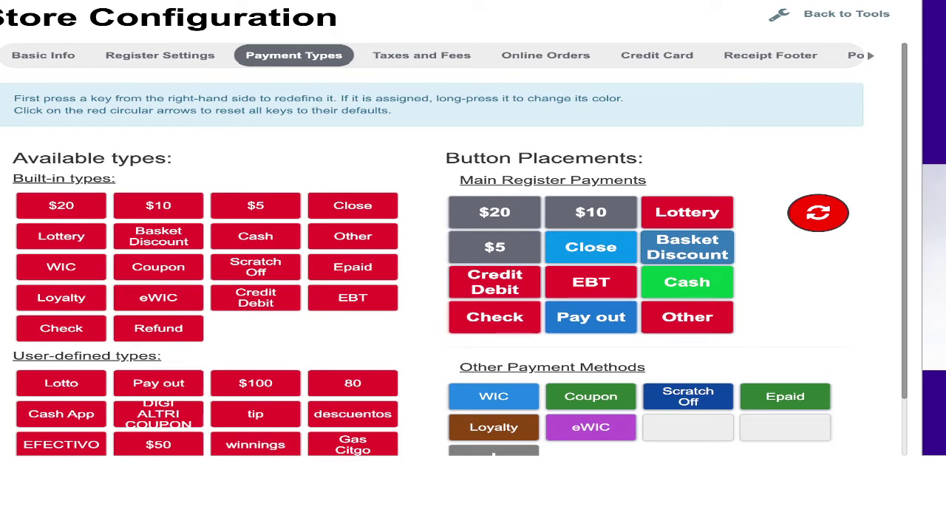
- Leave the store configuration and open the register to view its payment keys
click(830, 14)
click(830, 13)
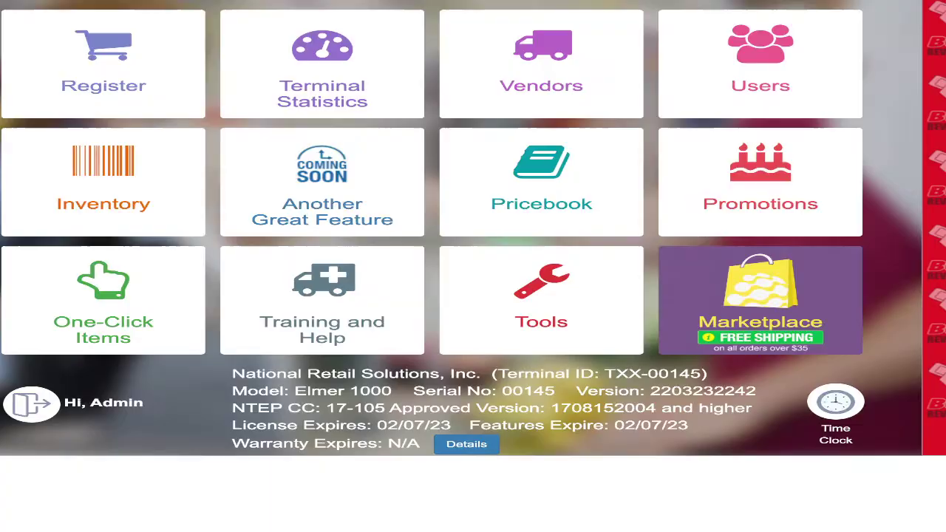
click(103, 64)
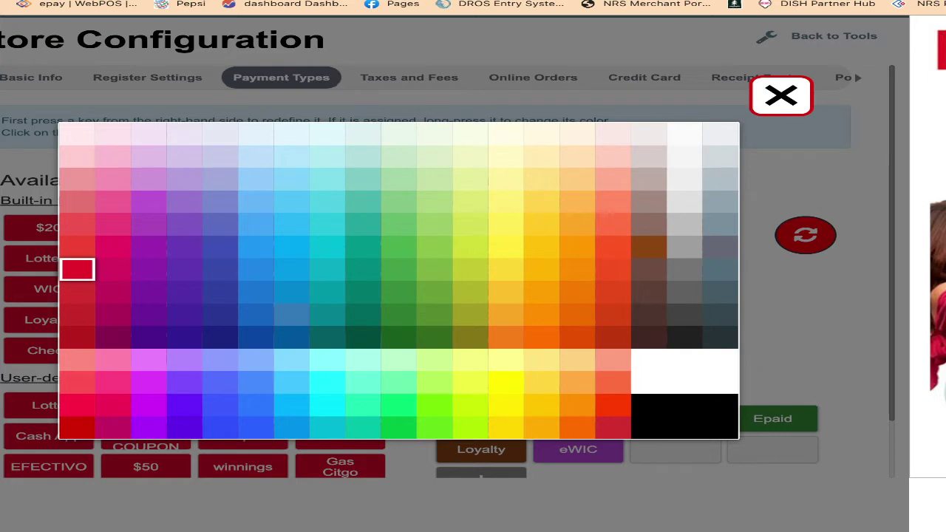
- Close the colour palette and reassign the Check key under Main Register Payments to Scratch Off
click(781, 95)
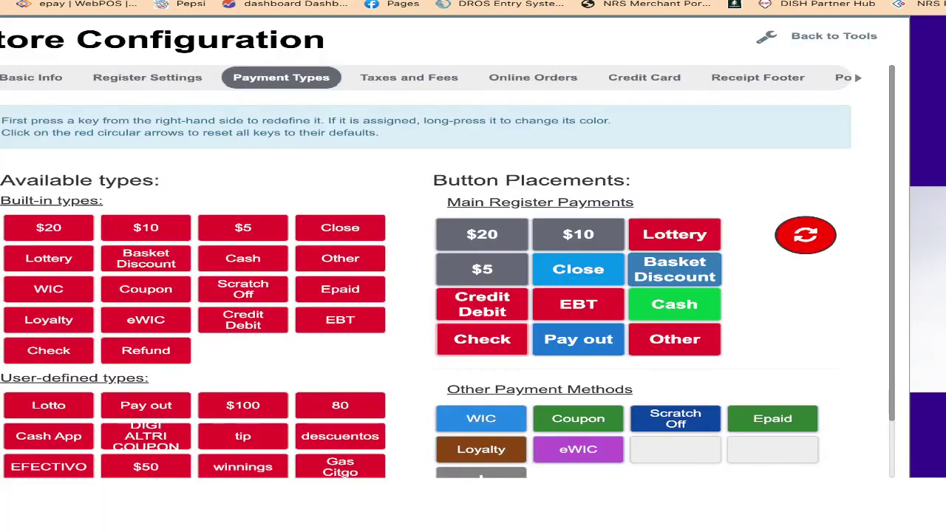
click(482, 340)
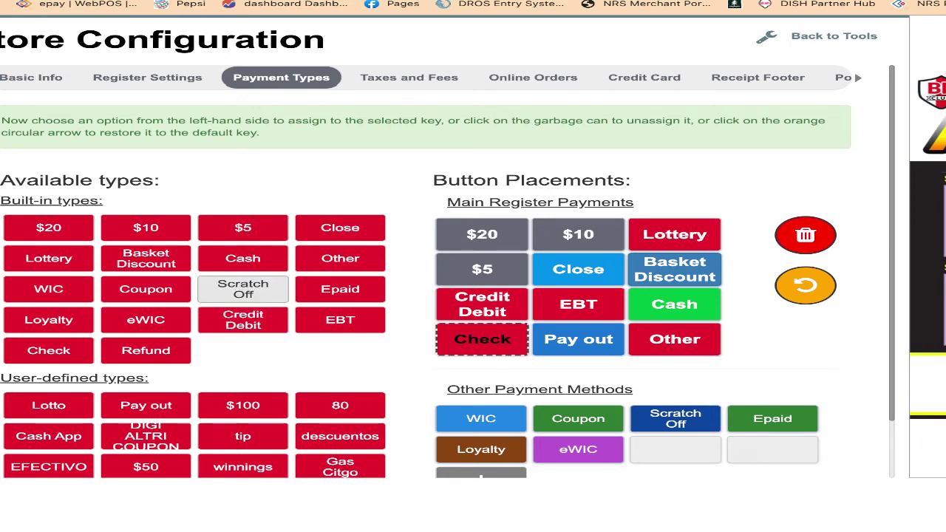
click(243, 289)
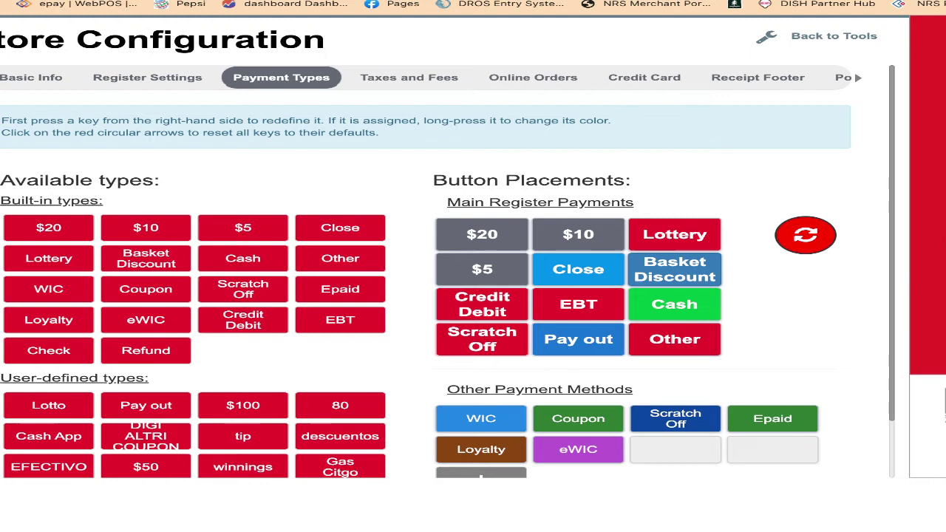
click(242, 289)
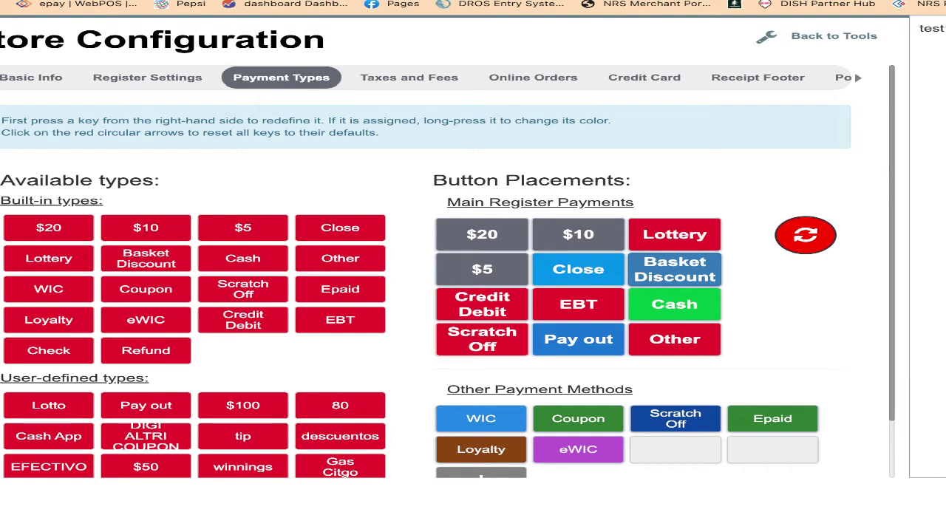
- Return to the register to check the reassigned Scratch Off payment key
click(817, 36)
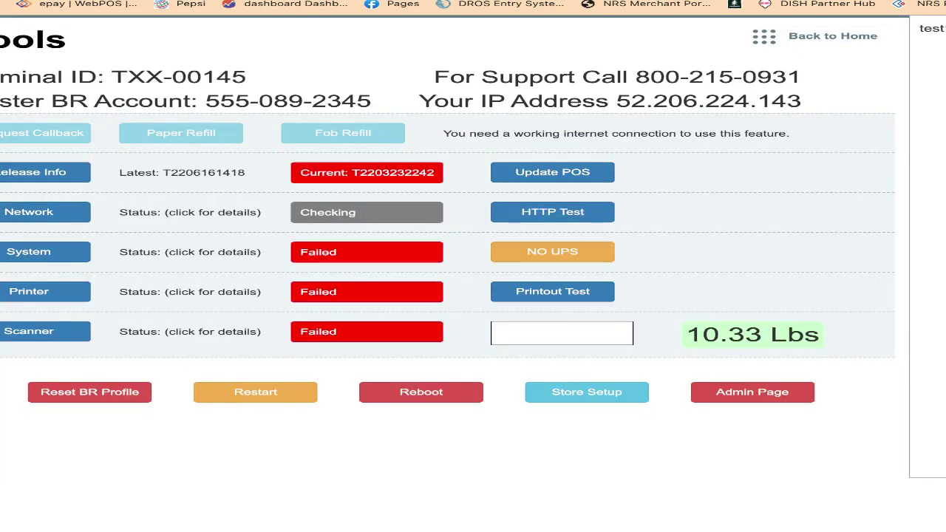
click(818, 36)
click(91, 87)
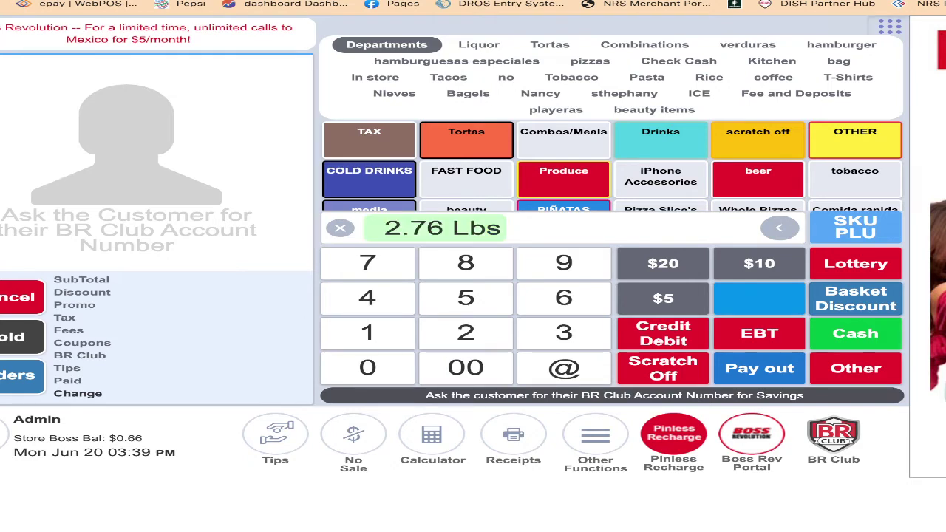
- Leave the register and reopen the Payment Types settings in the store configuration
click(890, 27)
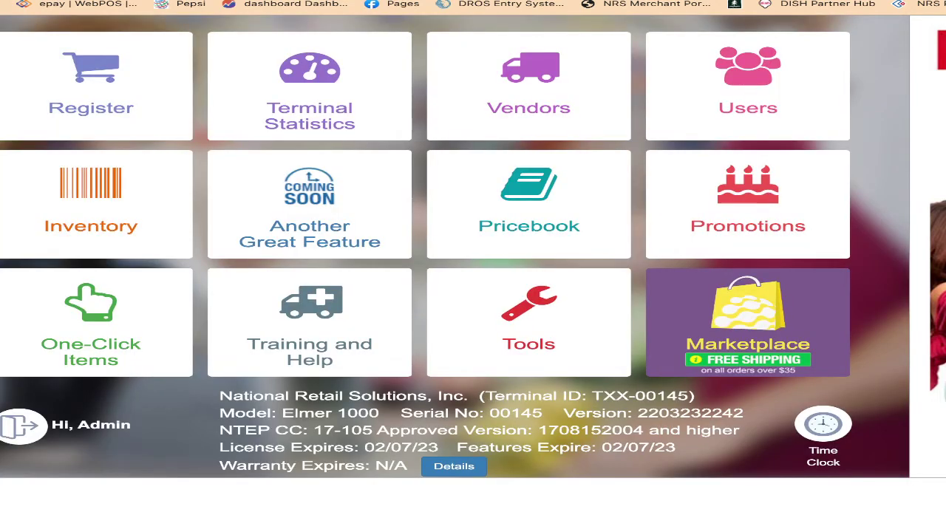
click(529, 323)
click(587, 392)
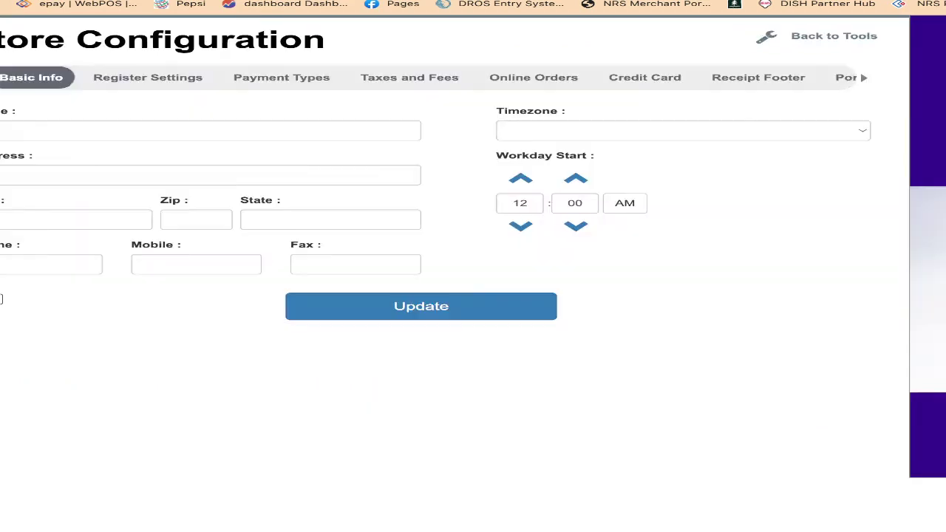
click(282, 78)
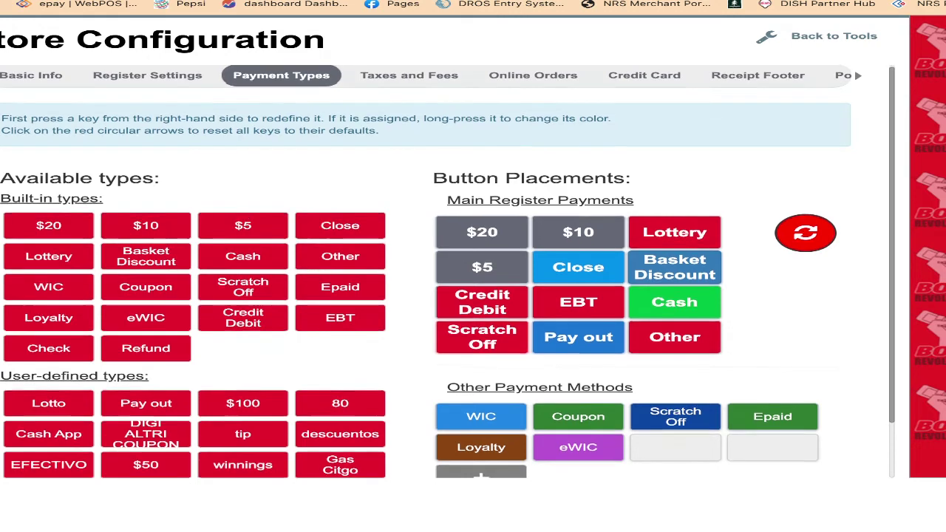
- Start a new user-defined payment type with the button text "Lotto Payput"
scroll(473, 296, down, 1)
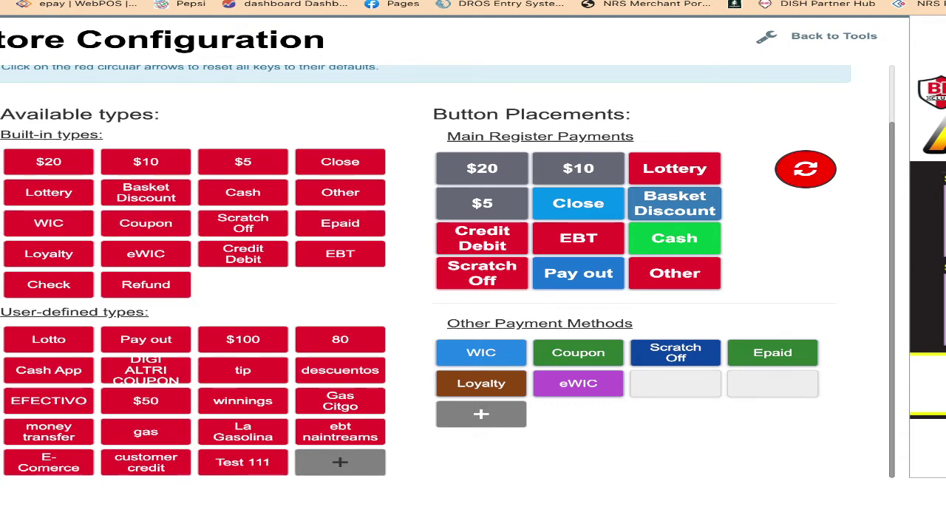
click(340, 462)
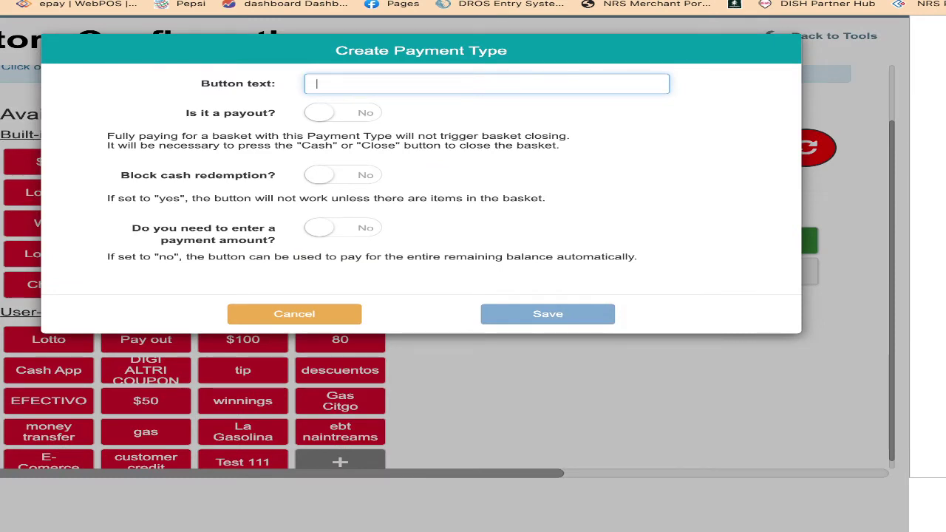
text(Lo)
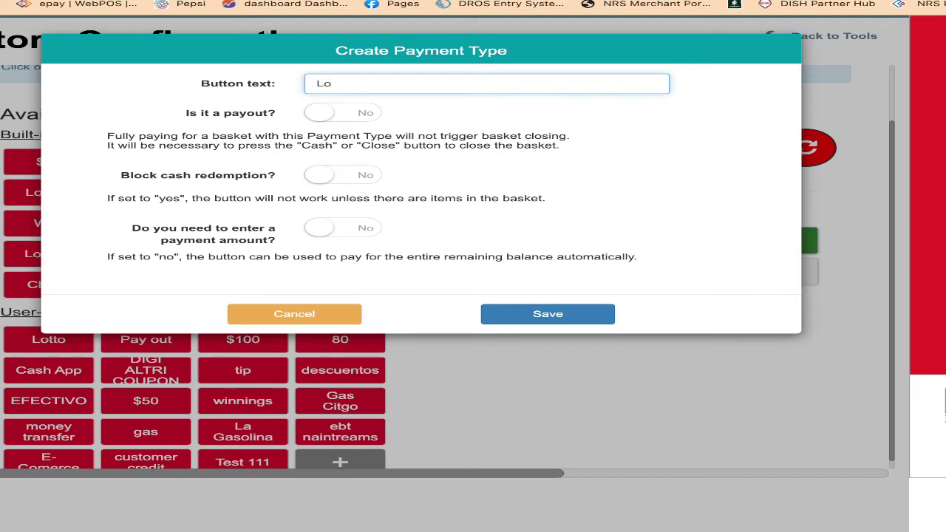
text(tto)
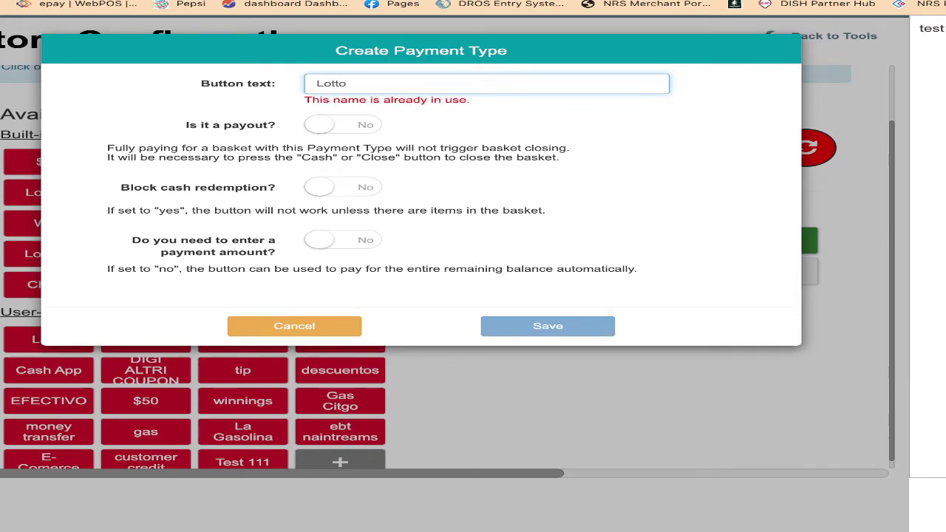
key(BackSpace)
key(BackSpace)
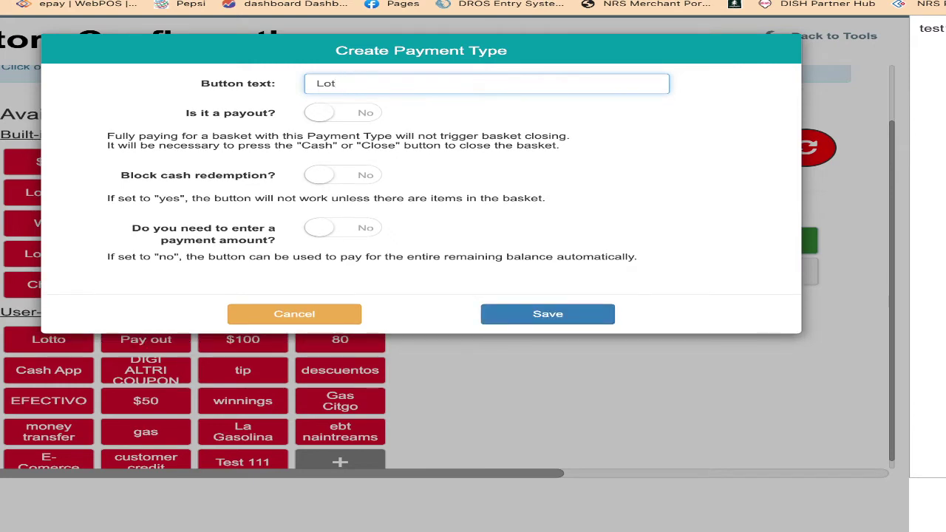
text(o Payput)
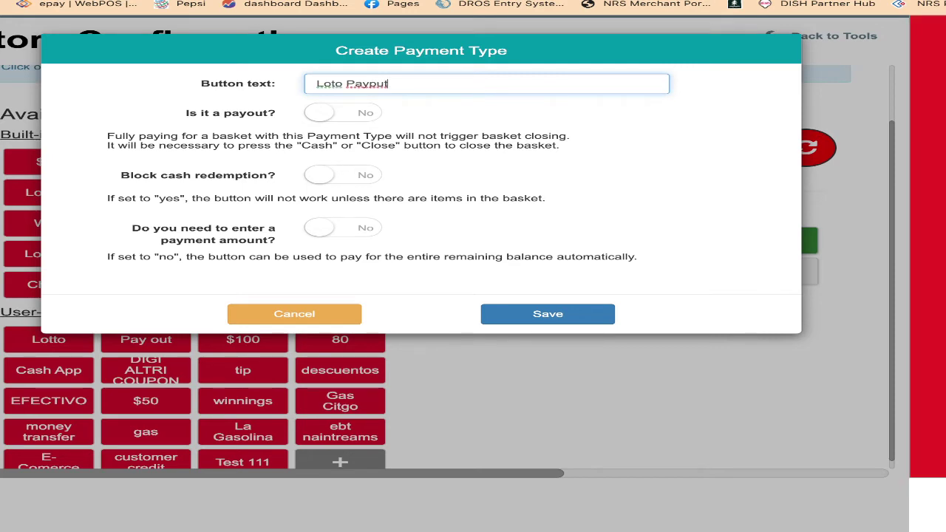
click(330, 84)
text(t)
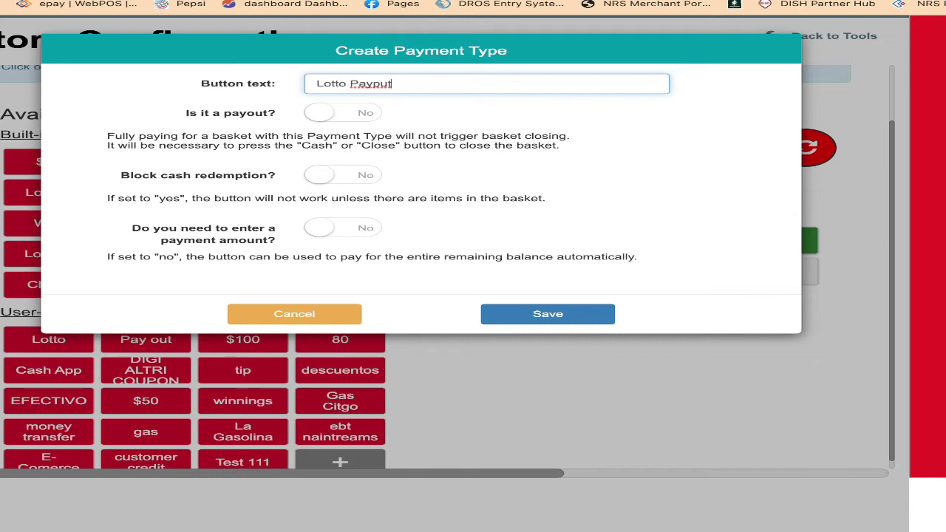
- Mark the new payment type as a payout, keep cash redemption unblocked, require entering a payment amount, and save it
click(343, 113)
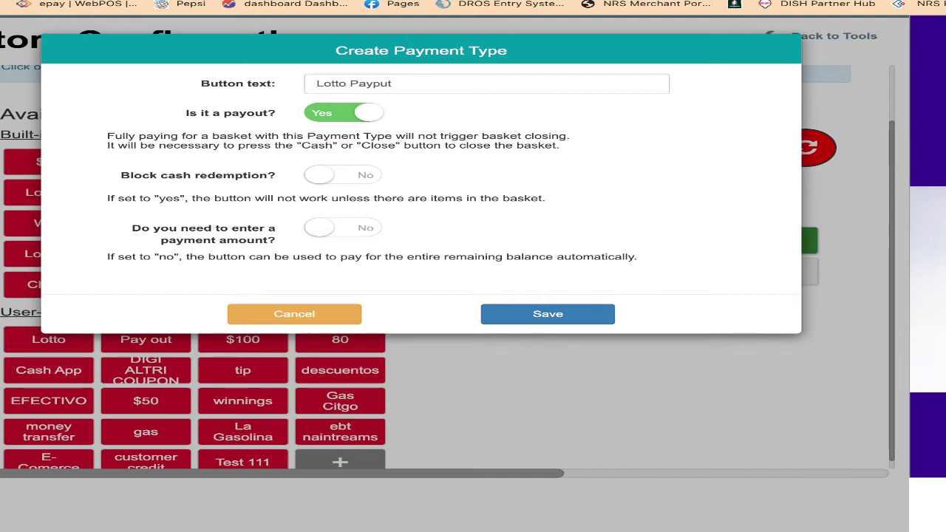
double_click(343, 175)
click(343, 175)
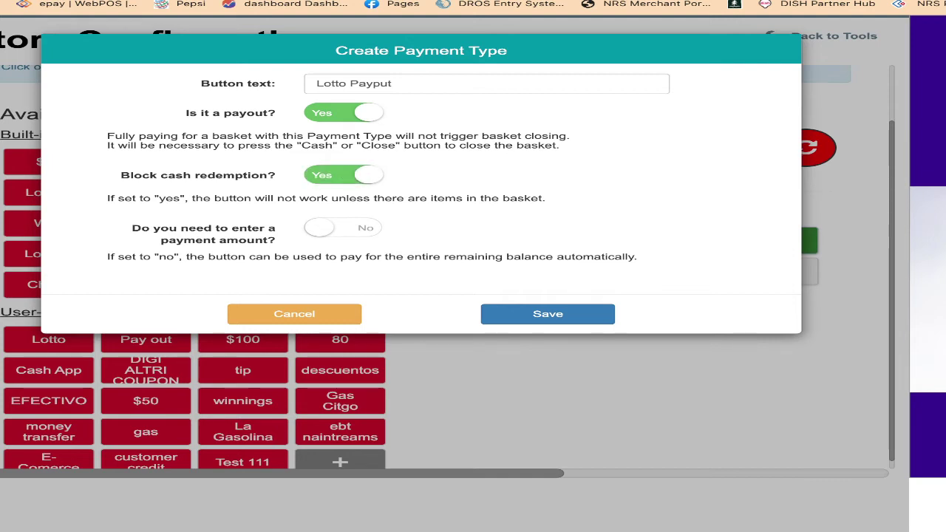
click(343, 175)
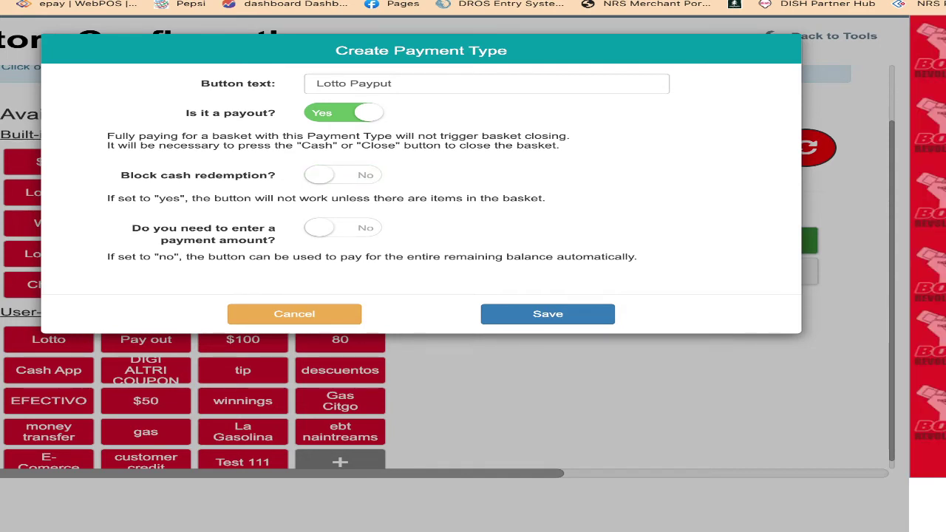
click(344, 227)
click(548, 314)
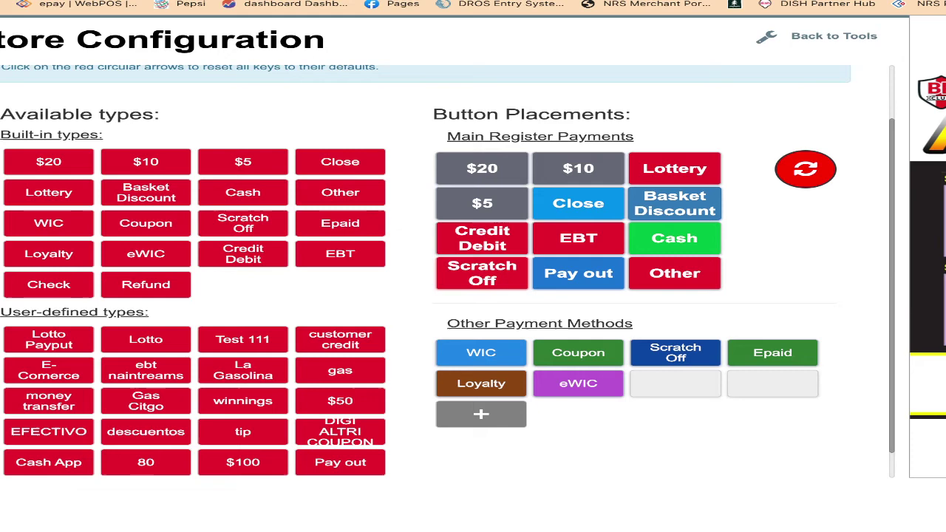
- Reassign the Scratch Off key under Main Register Payments to the Lotto Payput payment type
click(482, 274)
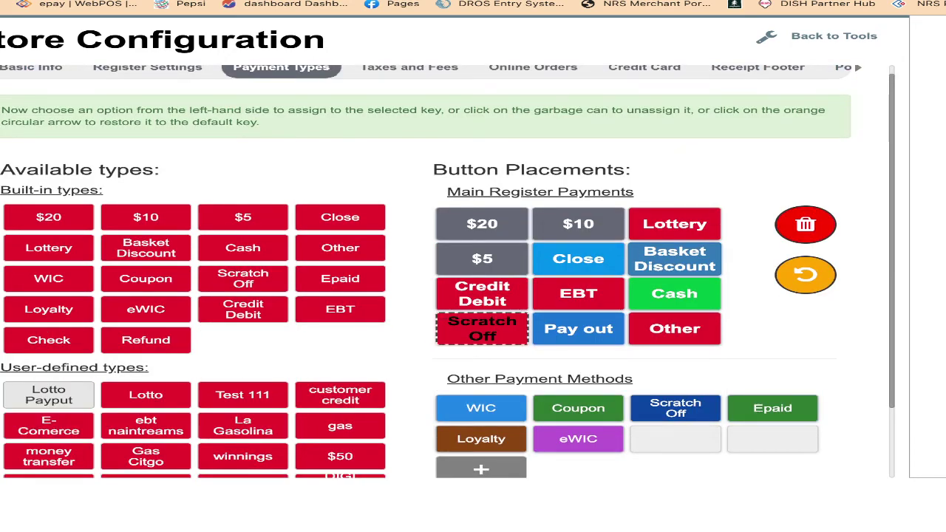
click(49, 394)
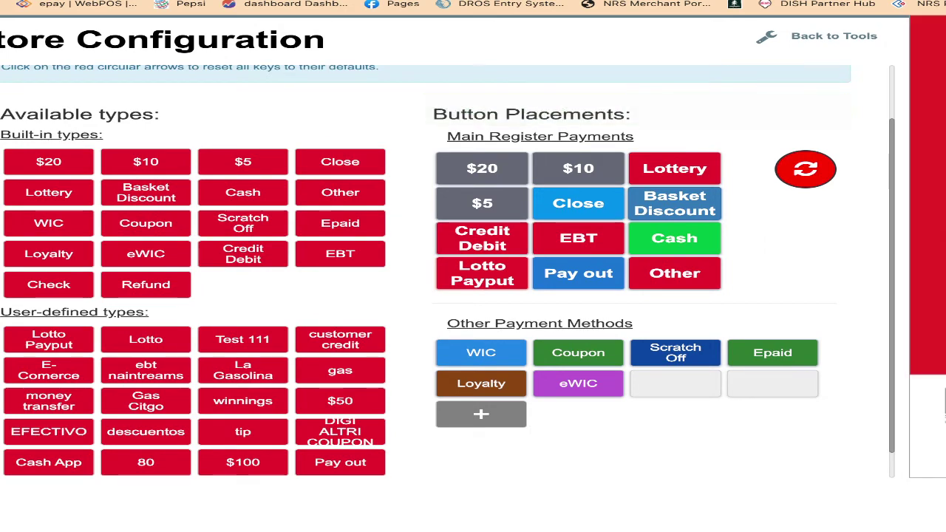
- Test the Lotto Payput key on the register with a $5.00 payout and cancel the transaction
click(817, 36)
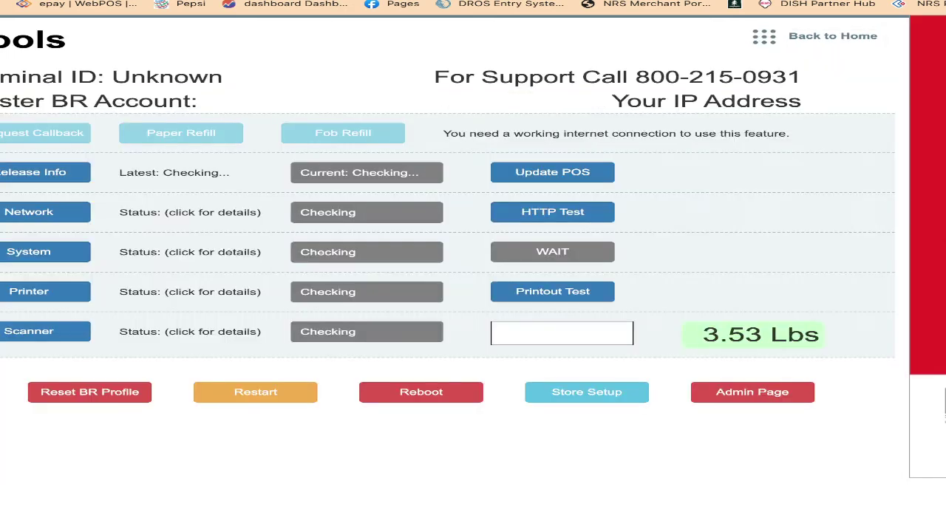
click(818, 35)
click(91, 87)
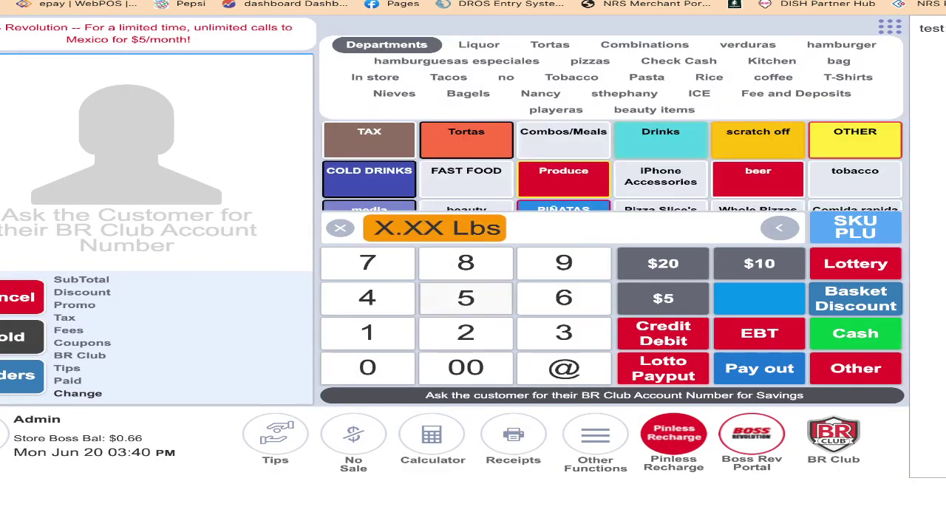
click(465, 297)
click(466, 367)
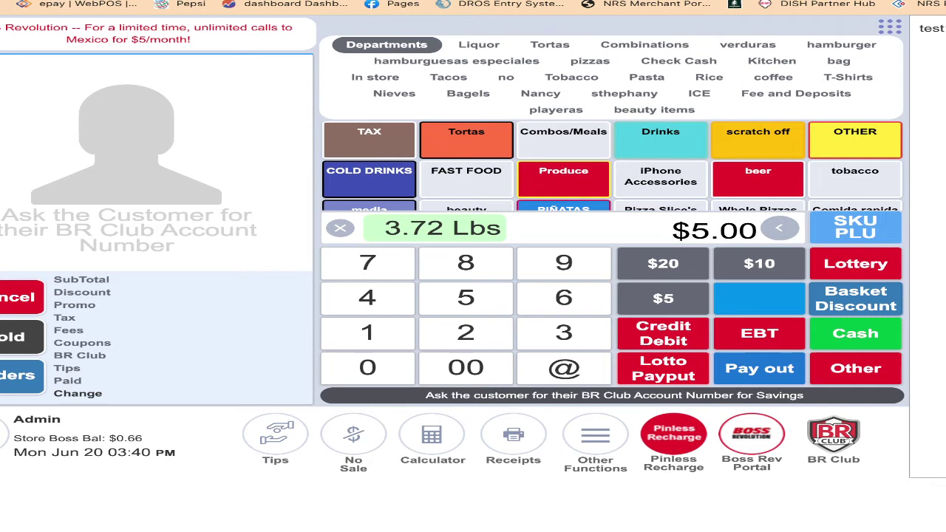
click(662, 368)
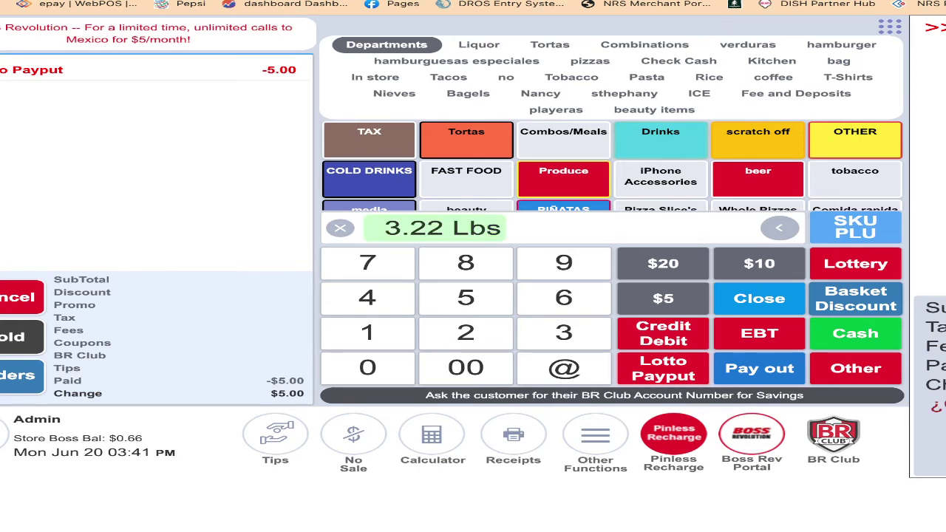
click(19, 297)
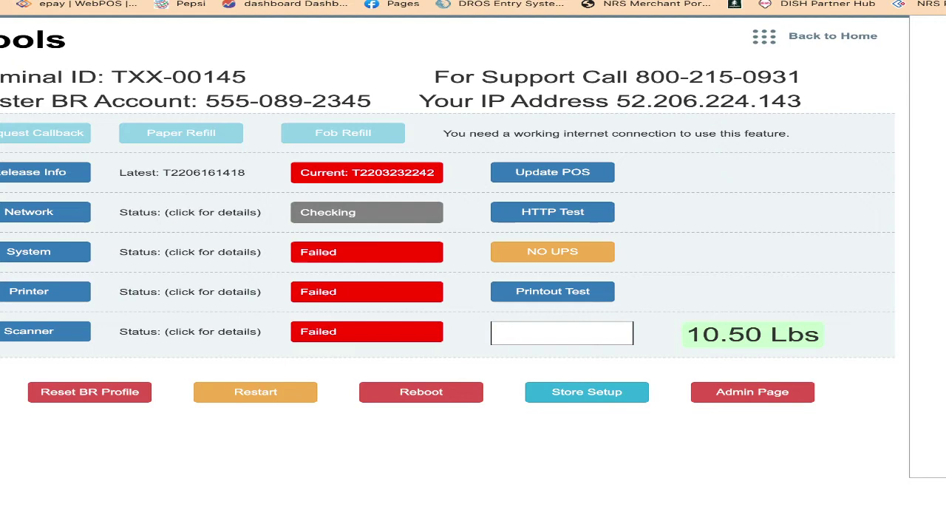
- Reopen the store's Payment Types settings and unassign the Pay out key under Main Register Payments
click(586, 392)
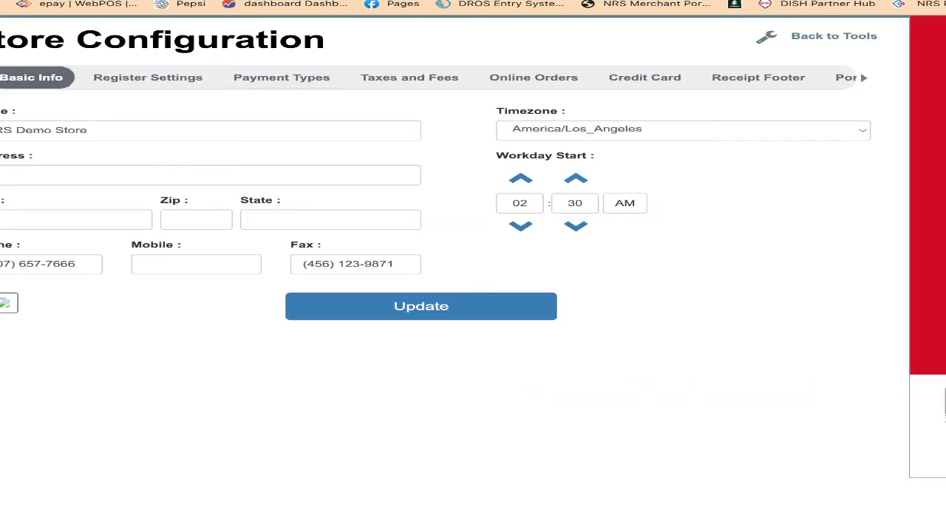
click(282, 77)
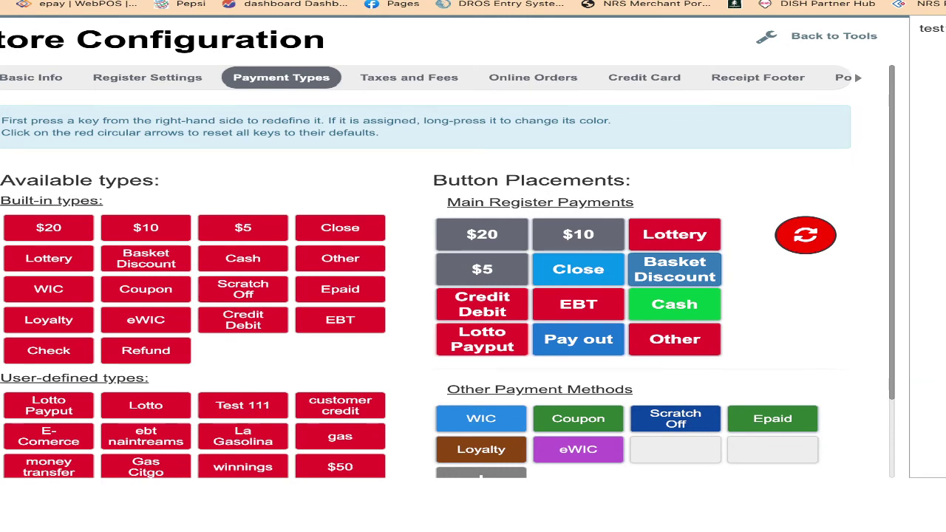
click(578, 339)
click(805, 235)
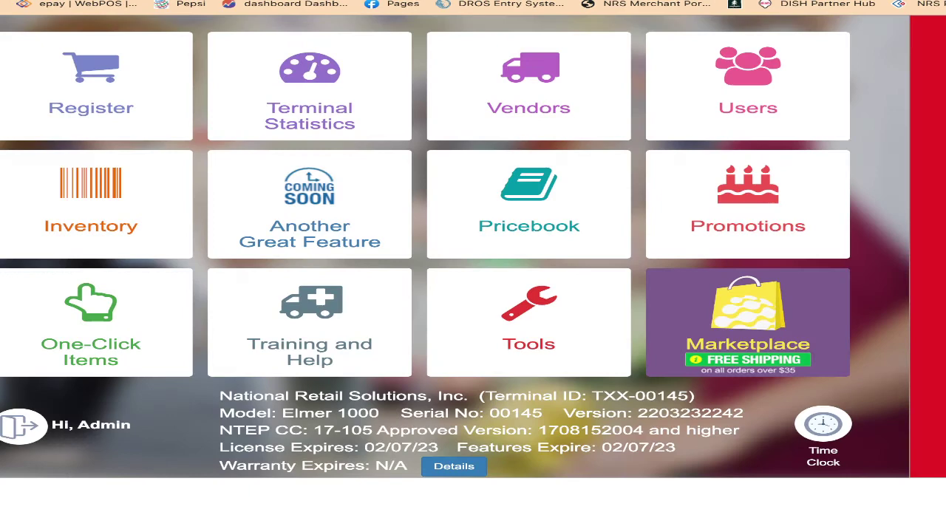
- Check the payment keys on the register and reopen the store's Payment Types settings
click(90, 86)
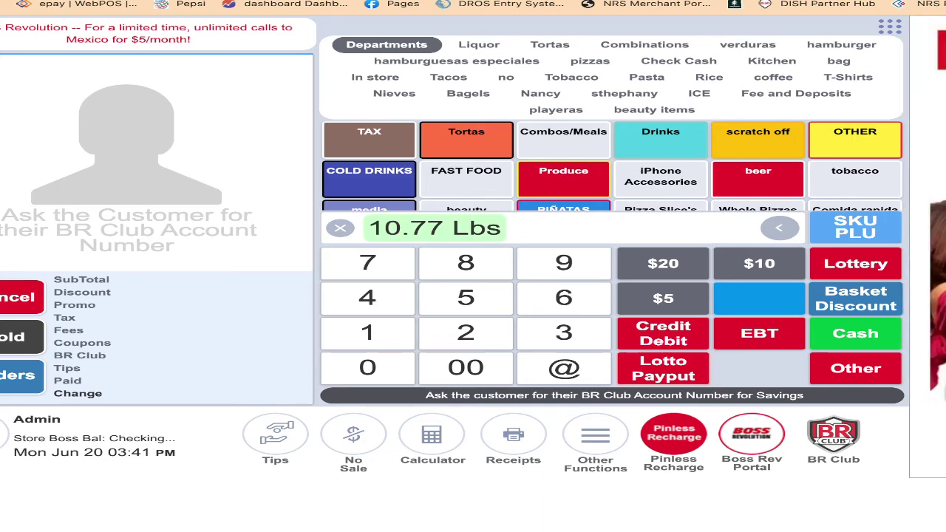
click(890, 26)
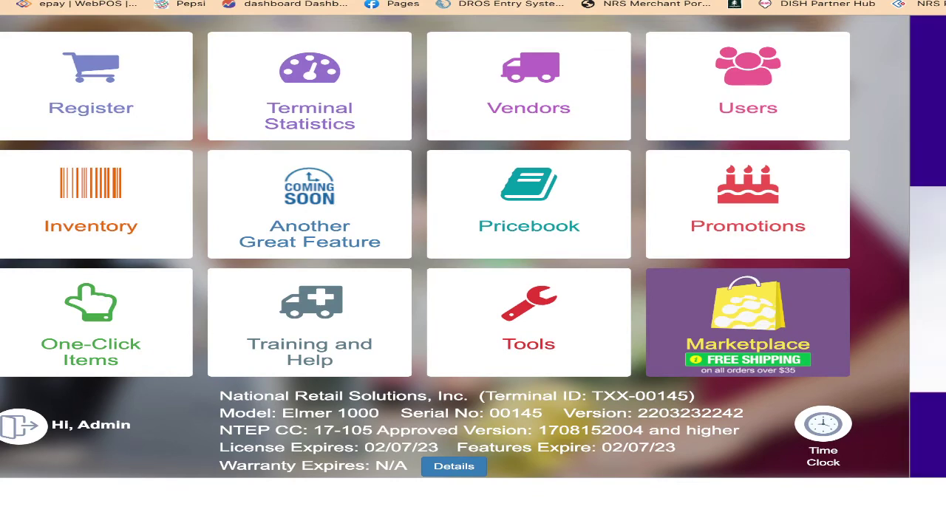
click(528, 323)
click(586, 393)
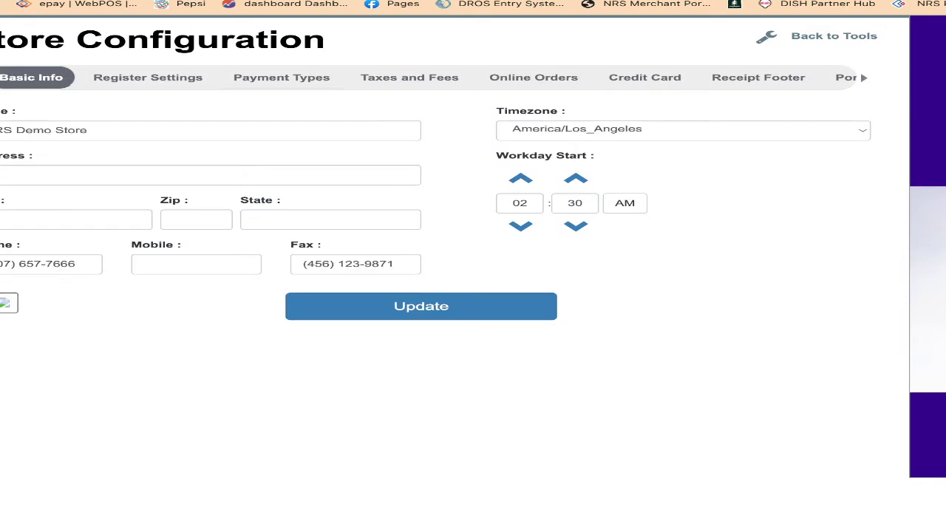
click(281, 78)
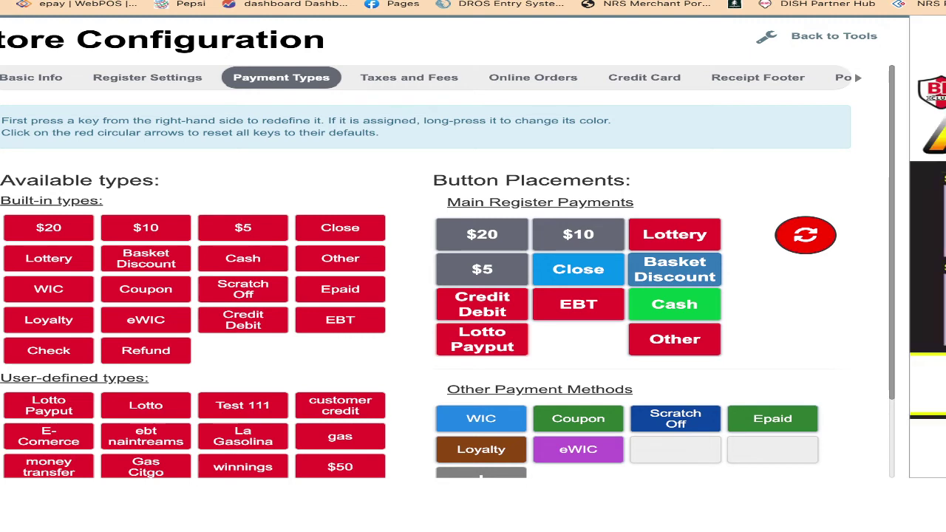
- Change the color of the Coupon key under Other Payment Methods to light green
click(578, 339)
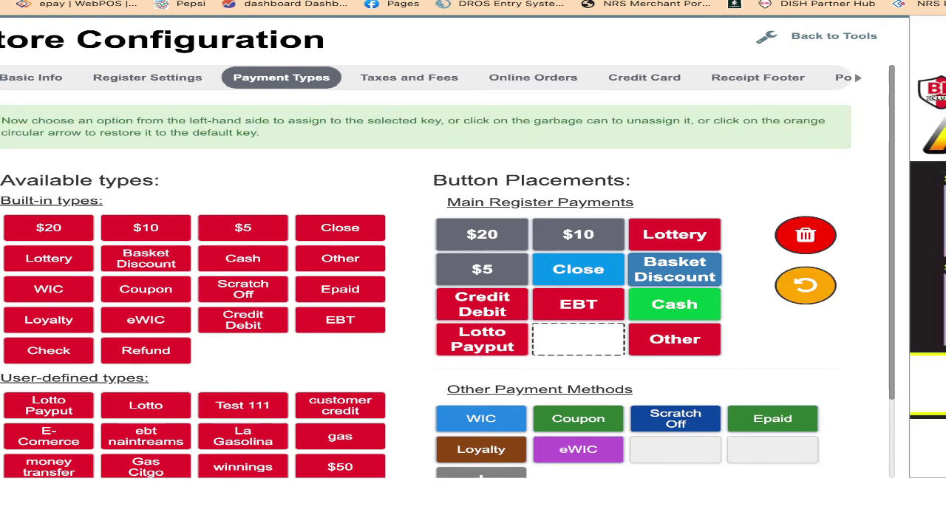
click(578, 419)
click(578, 418)
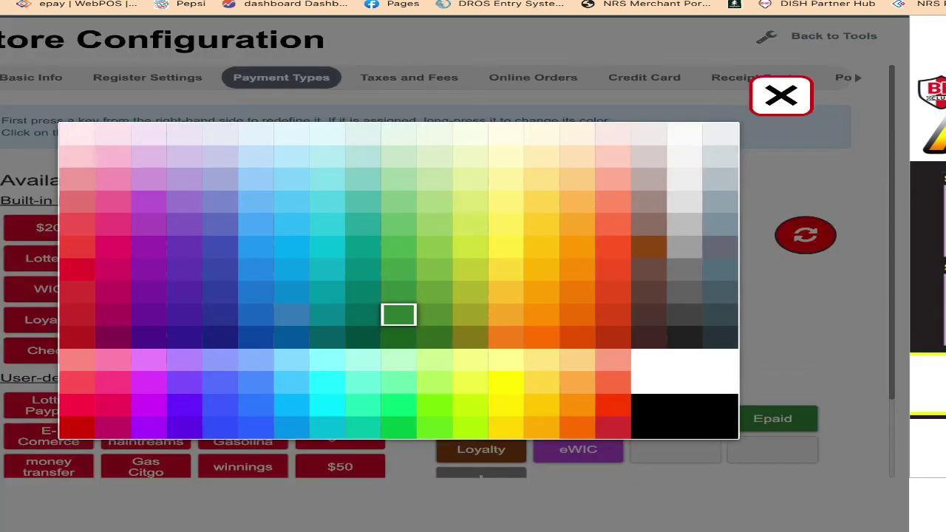
click(435, 223)
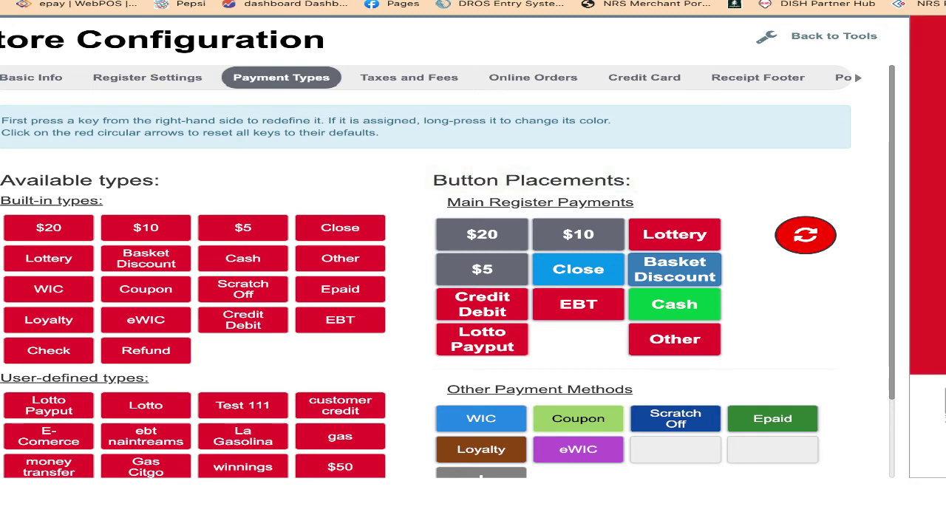
- Create a user-defined payment type named coupon that requires entering a payment amount, and save it
click(340, 466)
scroll(426, 281, down, 2)
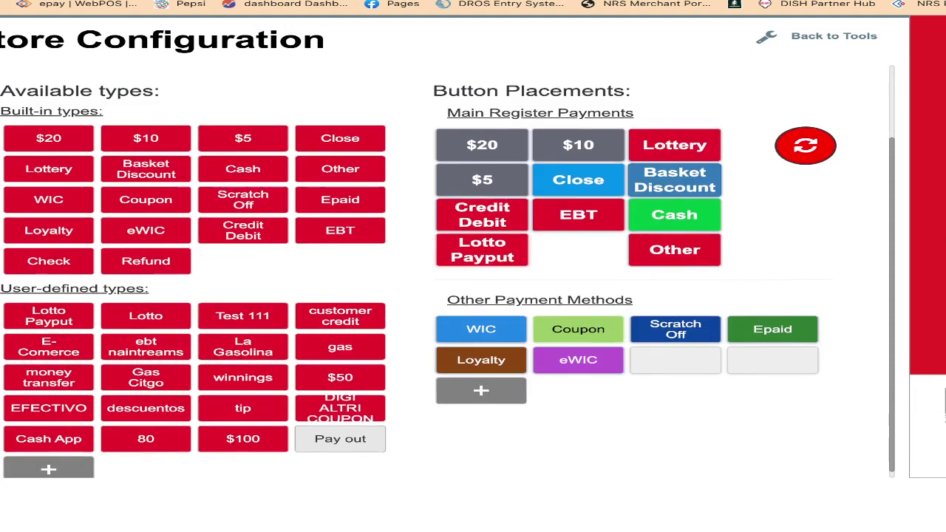
scroll(426, 281, down, 1)
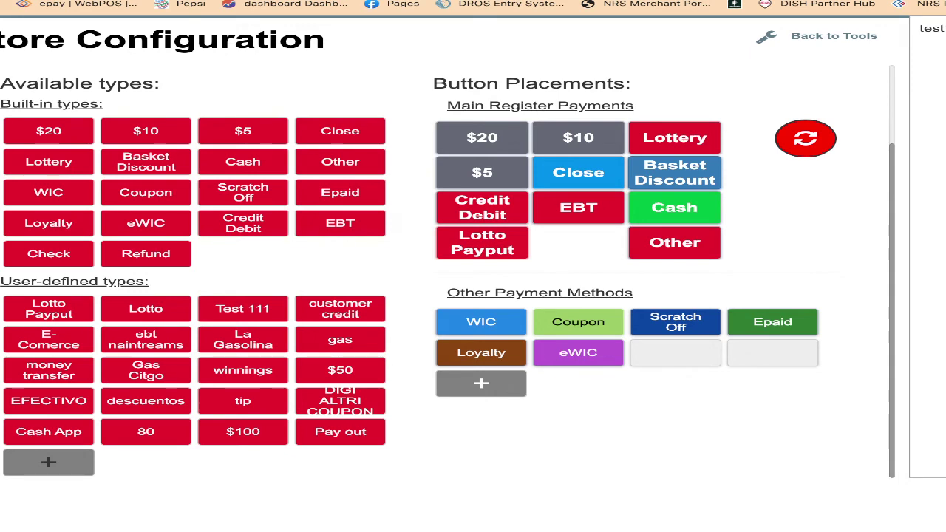
click(48, 462)
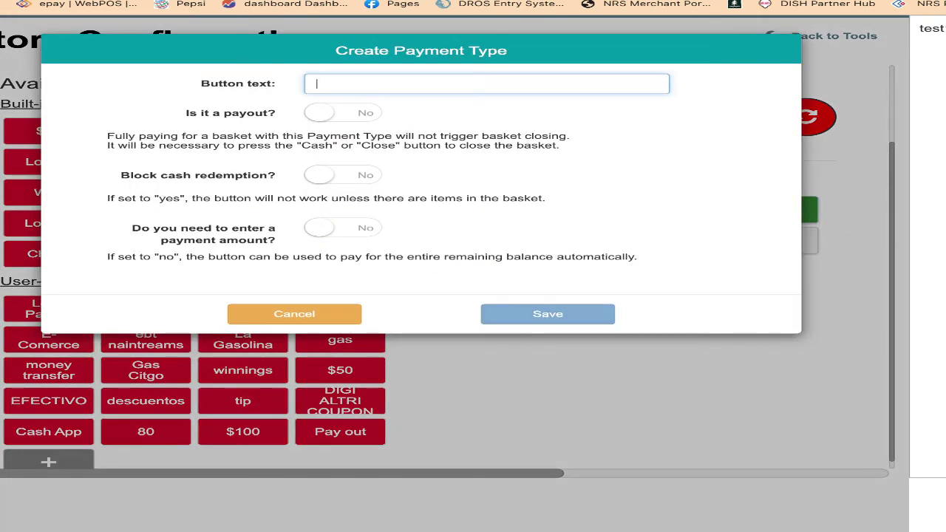
text(coupon)
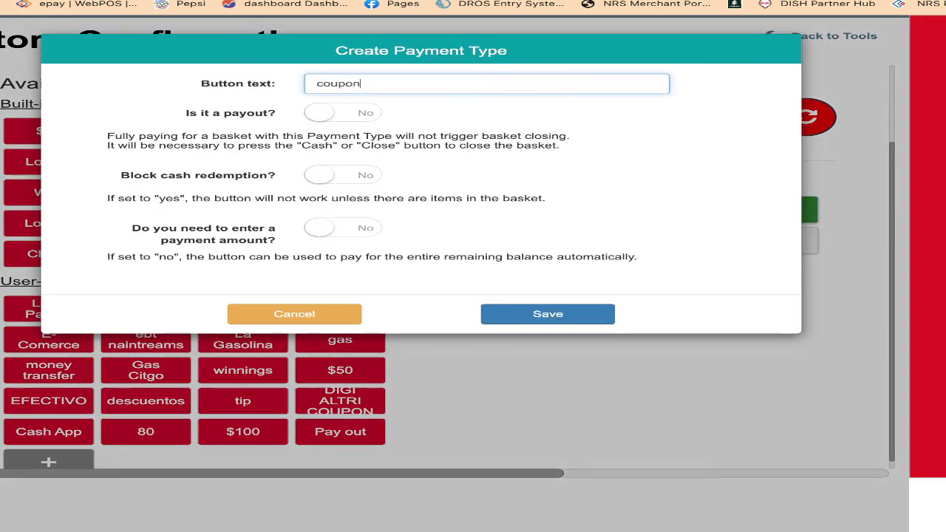
click(294, 315)
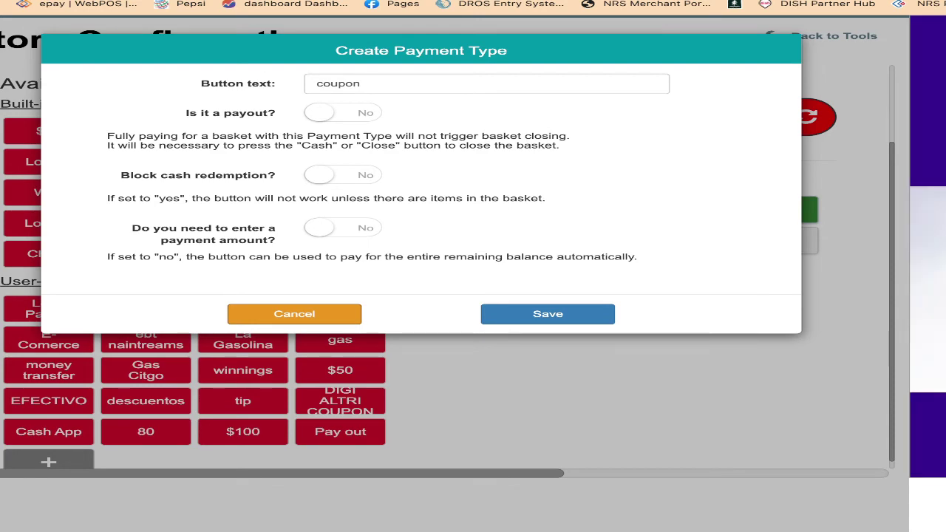
click(343, 228)
click(548, 314)
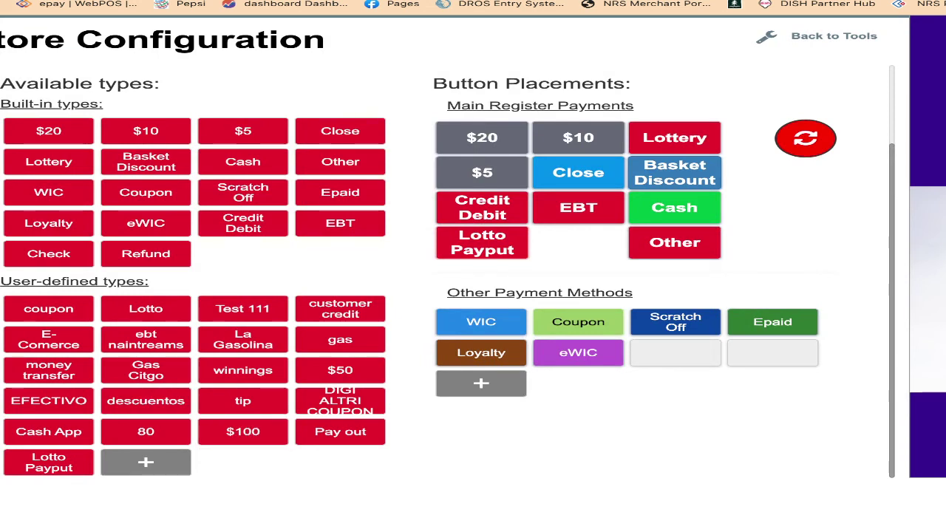
- Assign the coupon payment type to the empty key under Main Register Payments and color that key magenta-pink
drag(49, 308, 578, 242)
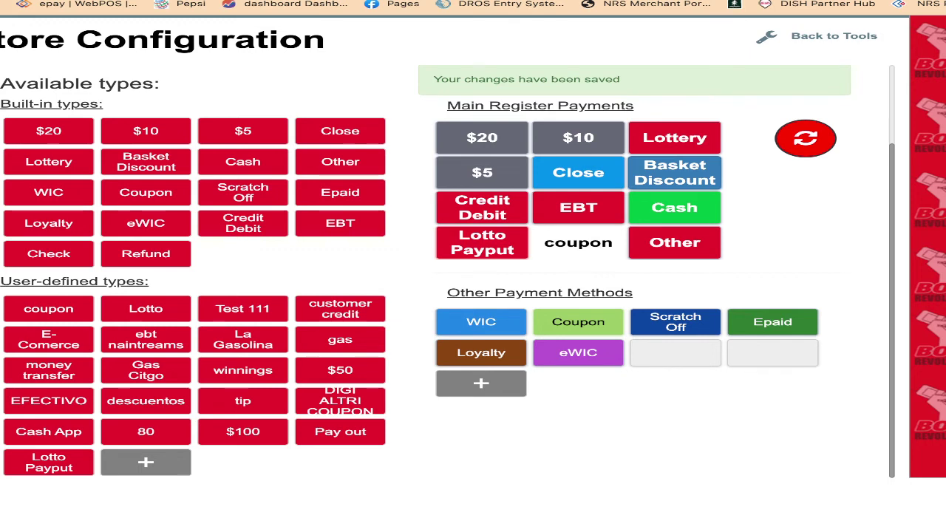
click(578, 242)
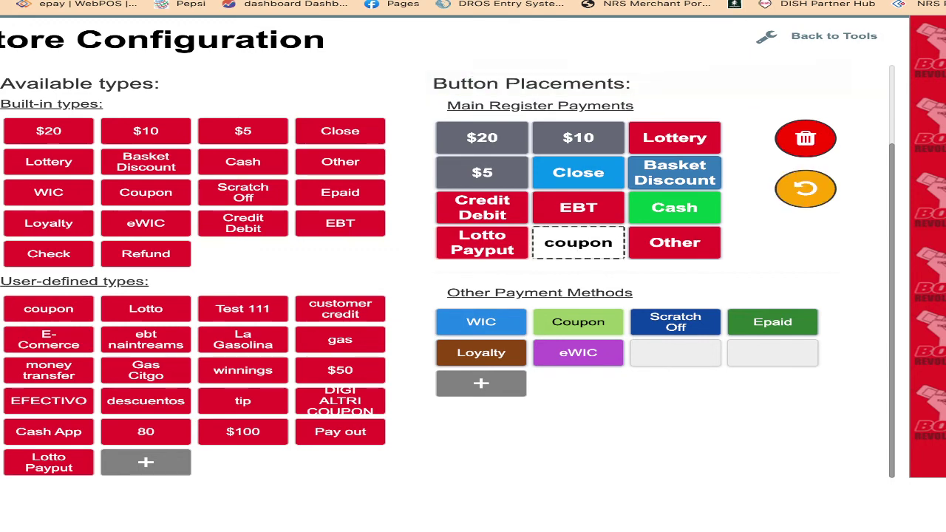
click(578, 242)
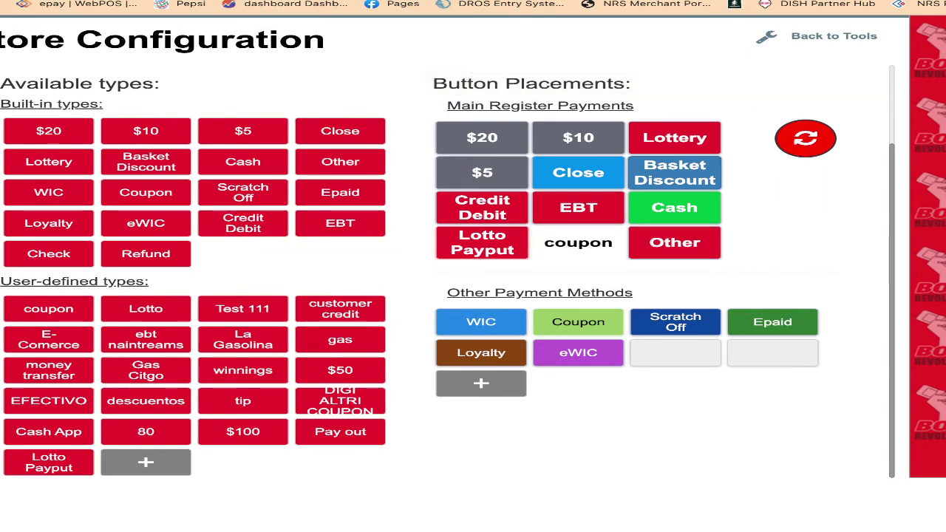
double_click(578, 242)
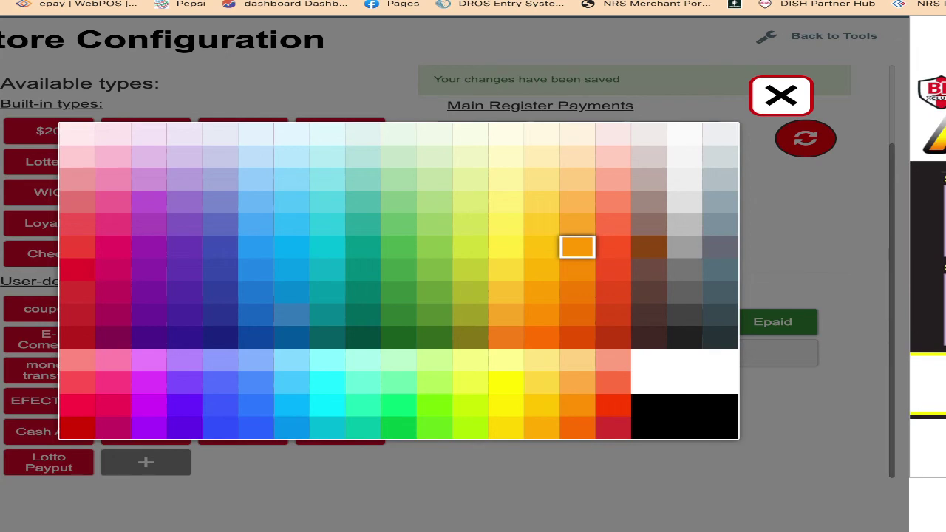
click(115, 248)
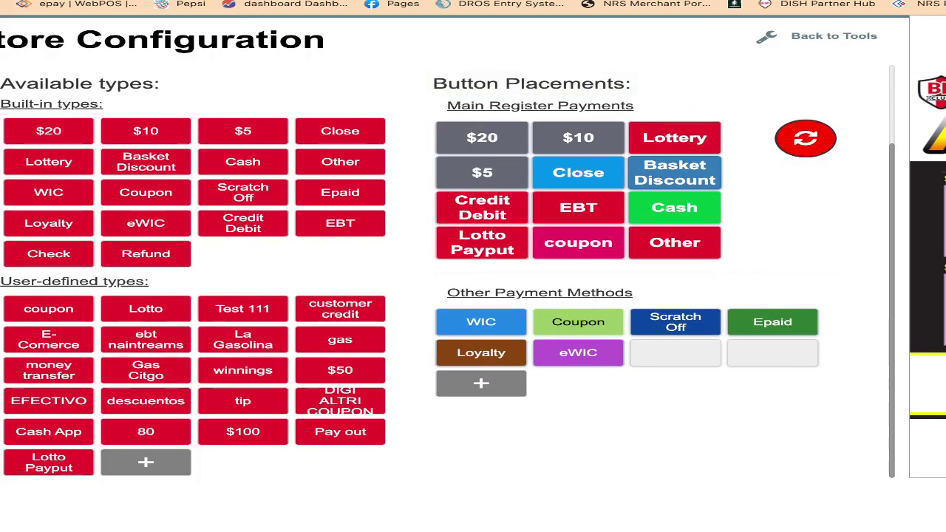
- Return to the register and ring up a $5.00 item in the Produce department
click(817, 36)
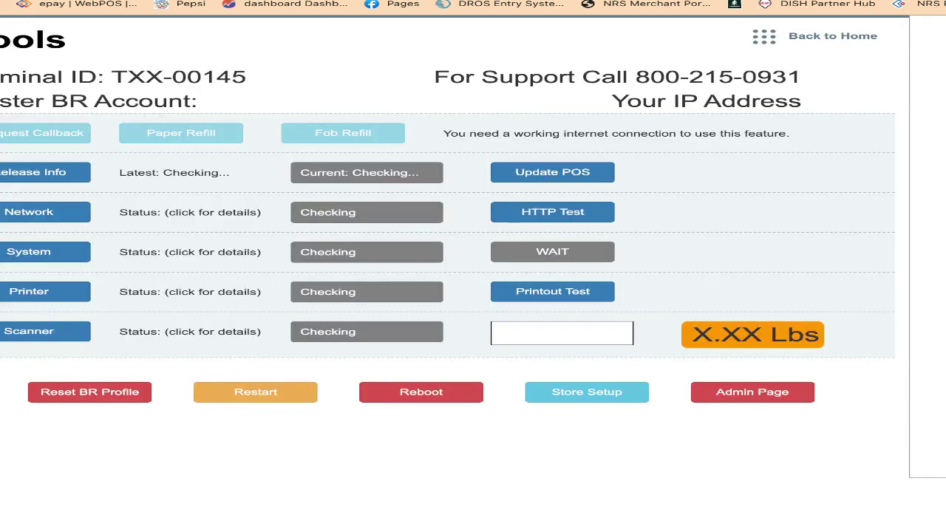
click(833, 35)
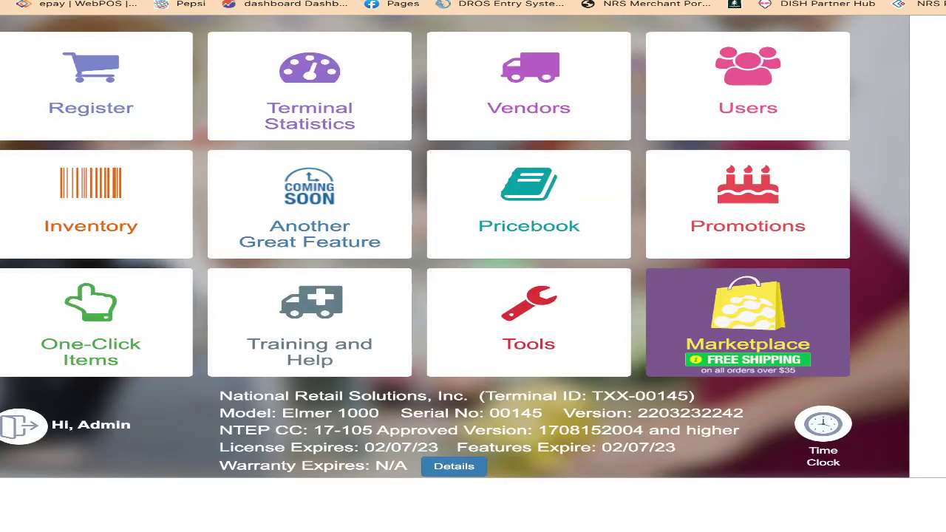
click(91, 86)
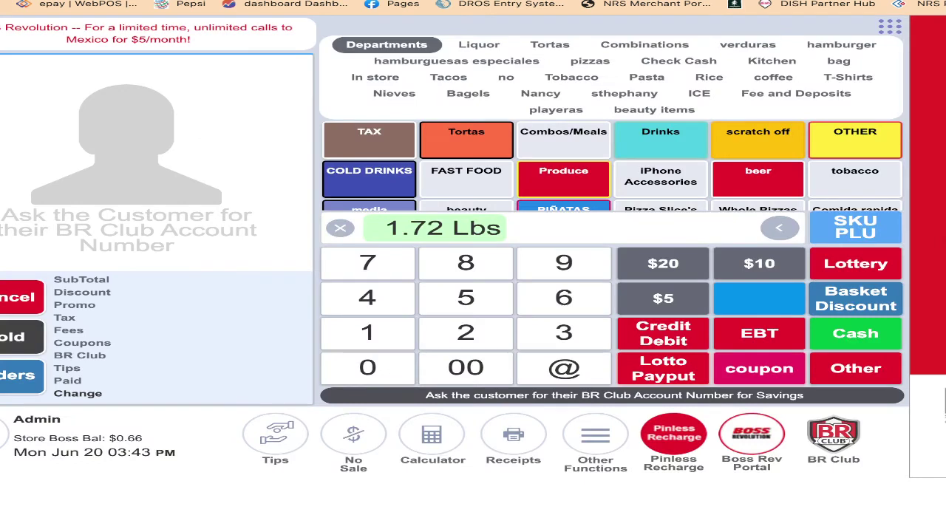
click(466, 299)
click(465, 368)
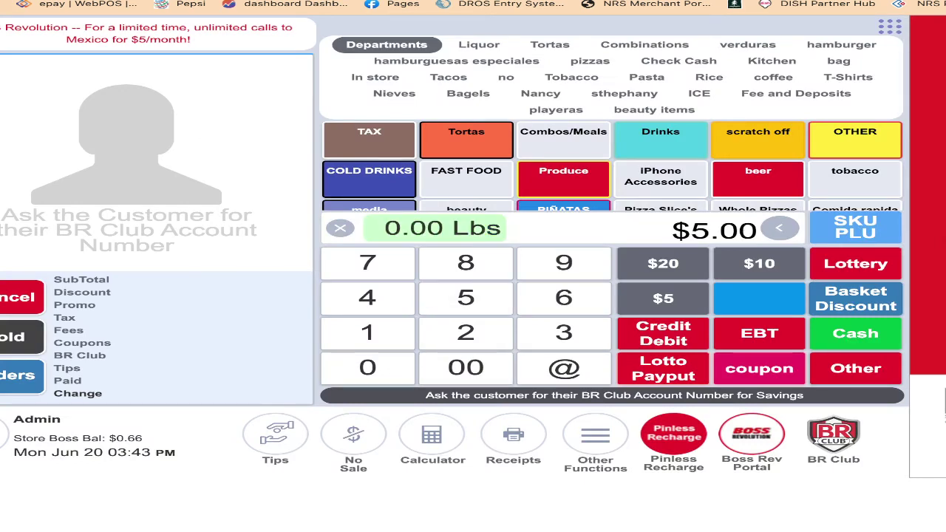
click(563, 179)
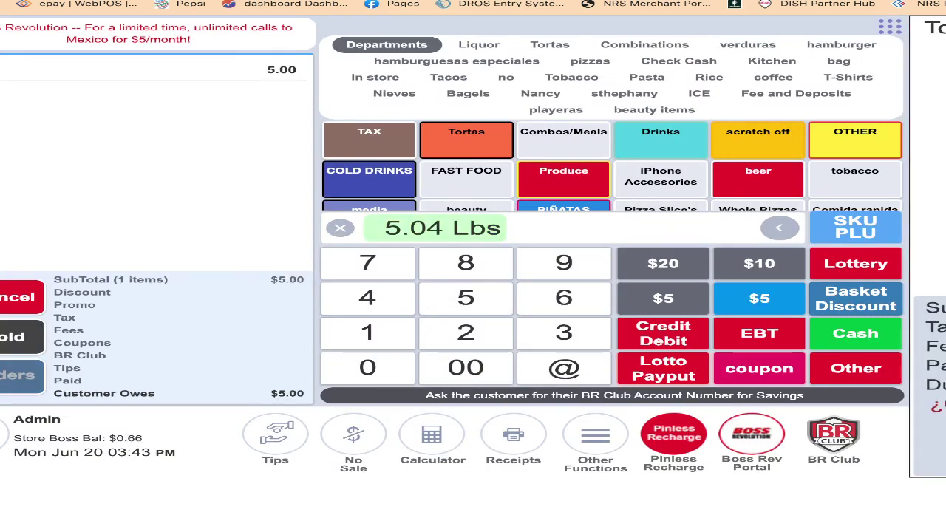
- Pay for the sale with a $2.00 coupon and $5 in cash, and close the transaction without printing a receipt
text(500)
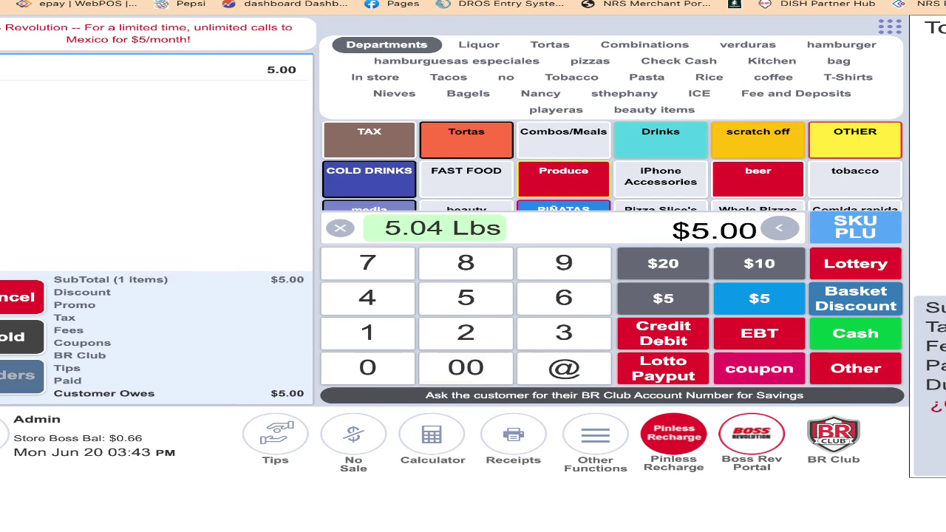
text(2)
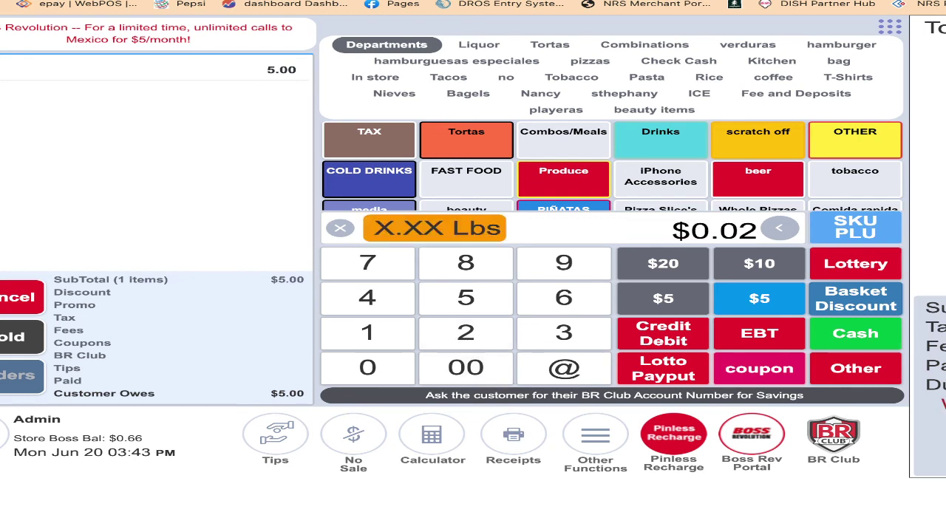
text(00)
click(759, 368)
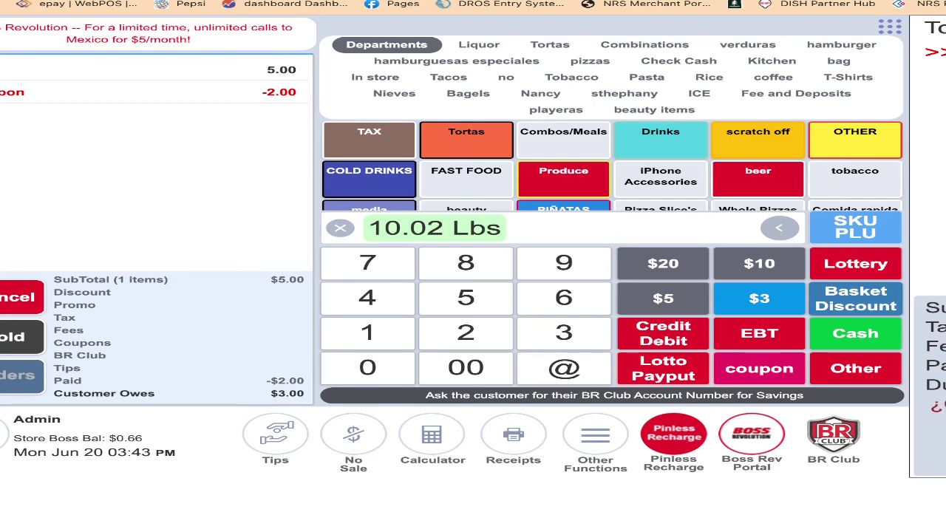
click(663, 299)
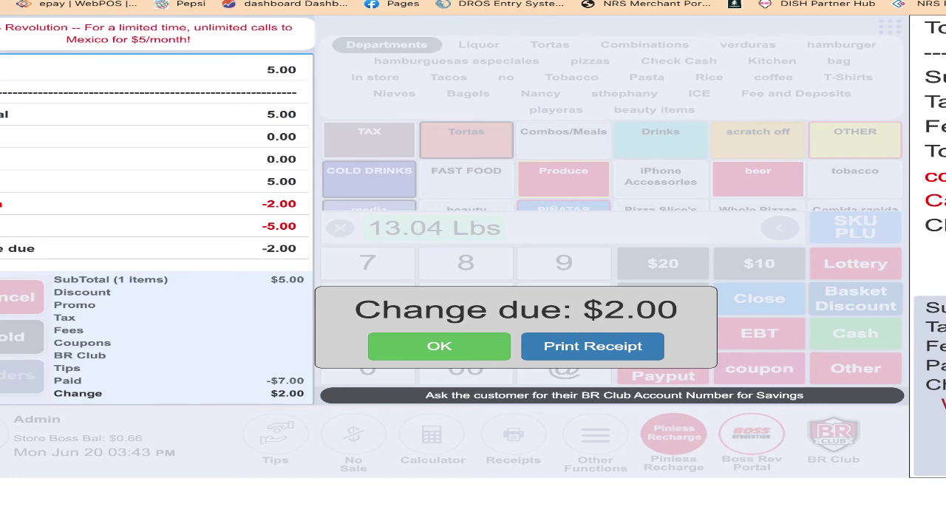
click(439, 346)
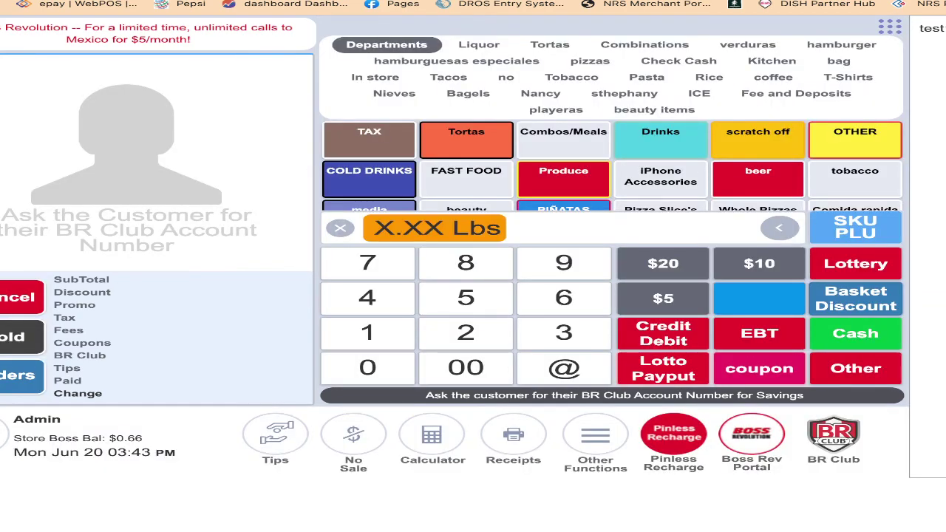